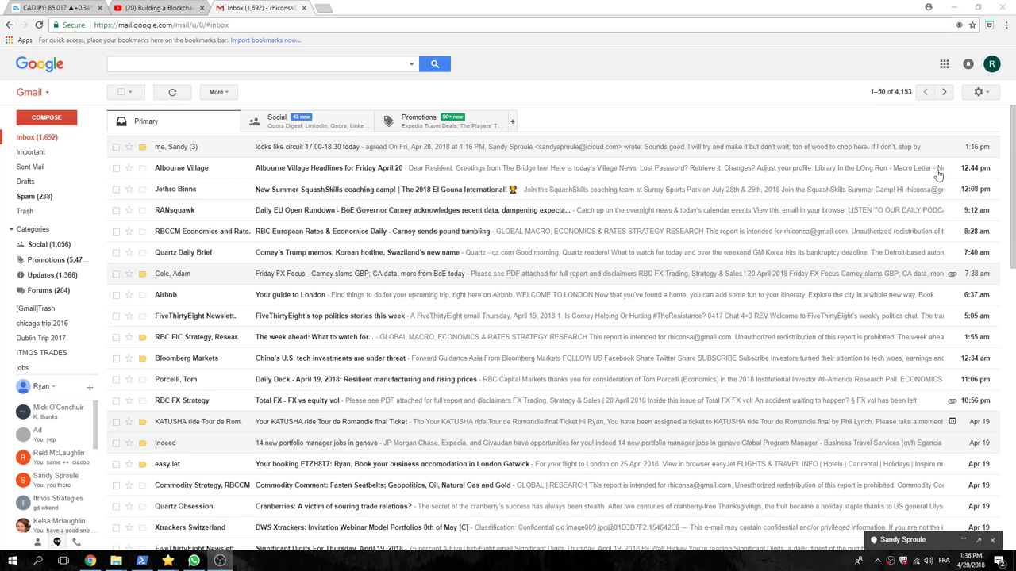
- Close the Gmail inbox and YouTube tabs so only the TradingView CADJPY chart remains
{"action": "left_click", "coordinate": [304, 8]}
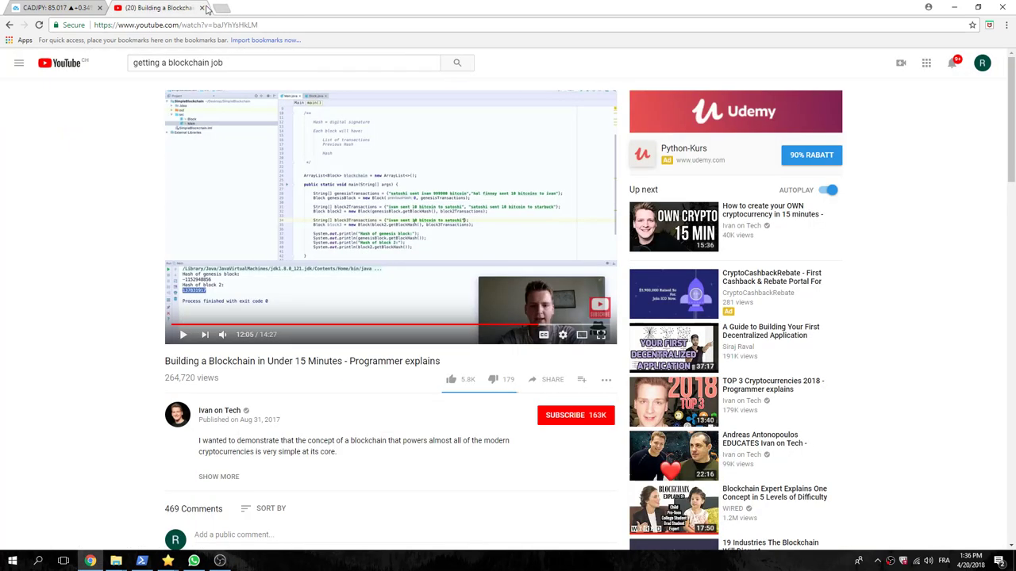
{"action": "left_click", "coordinate": [202, 8]}
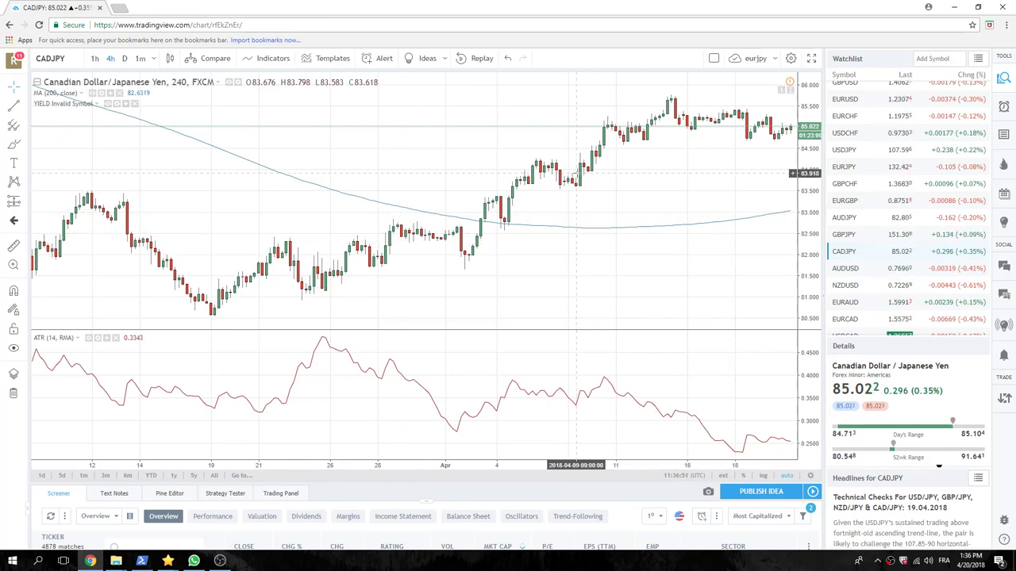
{"action": "scroll", "coordinate": [504, 235], "scroll_direction": "up", "scroll_amount": 1}
{"action": "scroll", "coordinate": [505, 234], "scroll_direction": "down", "scroll_amount": 2}
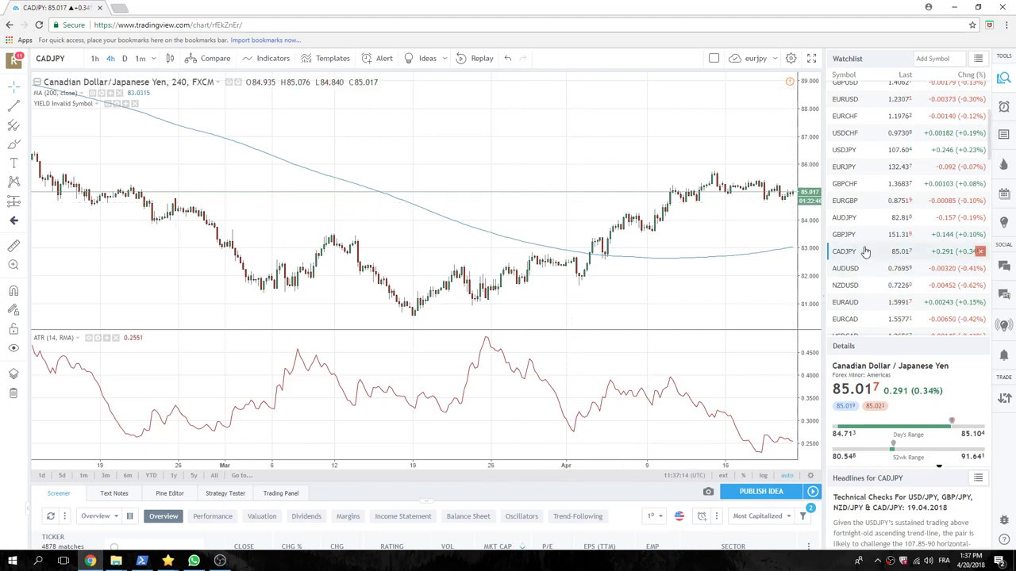
{"action": "scroll", "coordinate": [865, 251], "scroll_direction": "up", "scroll_amount": 3}
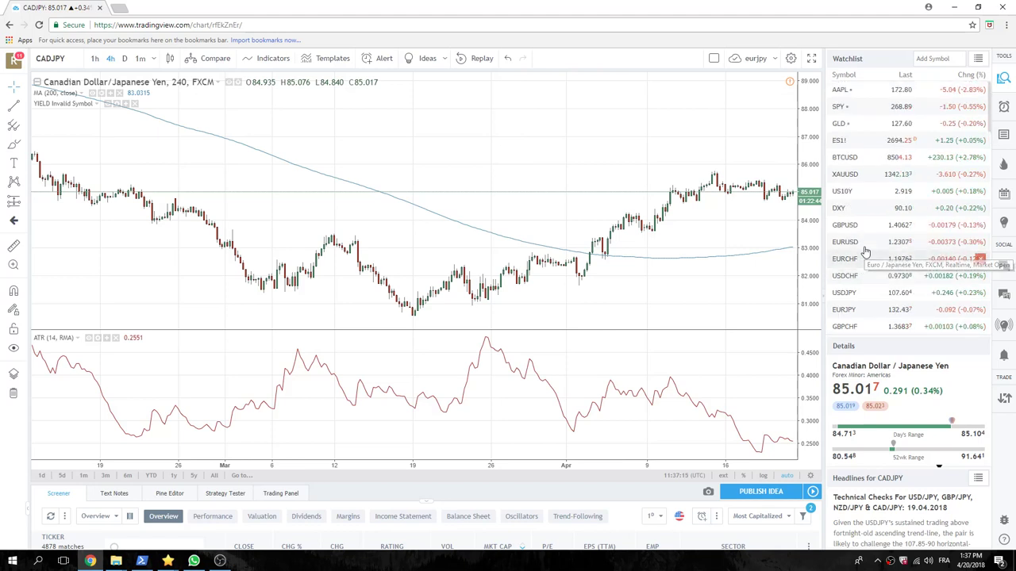
{"action": "scroll", "coordinate": [865, 251], "scroll_direction": "down", "scroll_amount": 2}
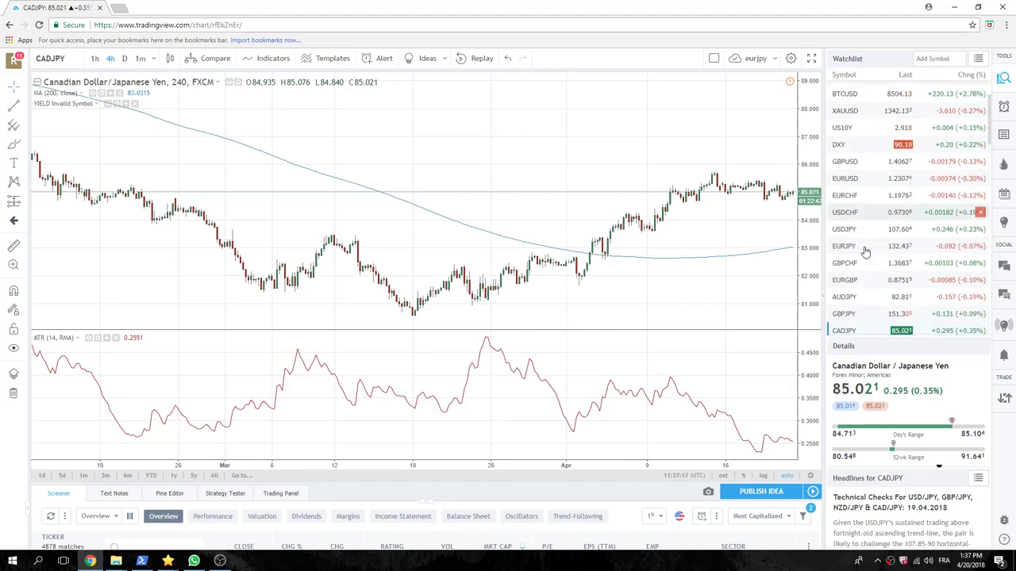
{"action": "scroll", "coordinate": [865, 252], "scroll_direction": "down", "scroll_amount": 2}
{"action": "scroll", "coordinate": [865, 252], "scroll_direction": "down", "scroll_amount": 2}
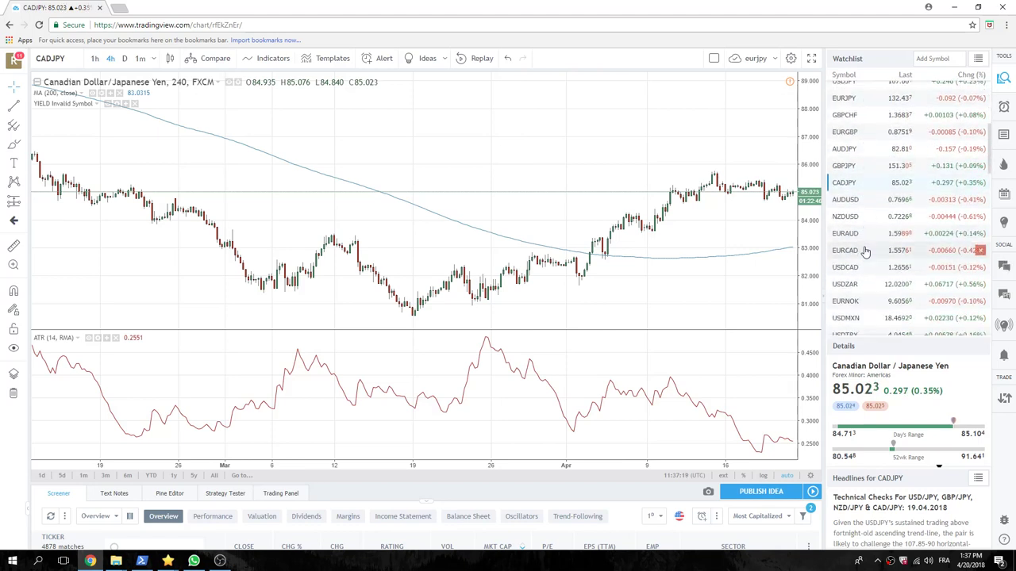
{"action": "scroll", "coordinate": [865, 251], "scroll_direction": "down", "scroll_amount": 2}
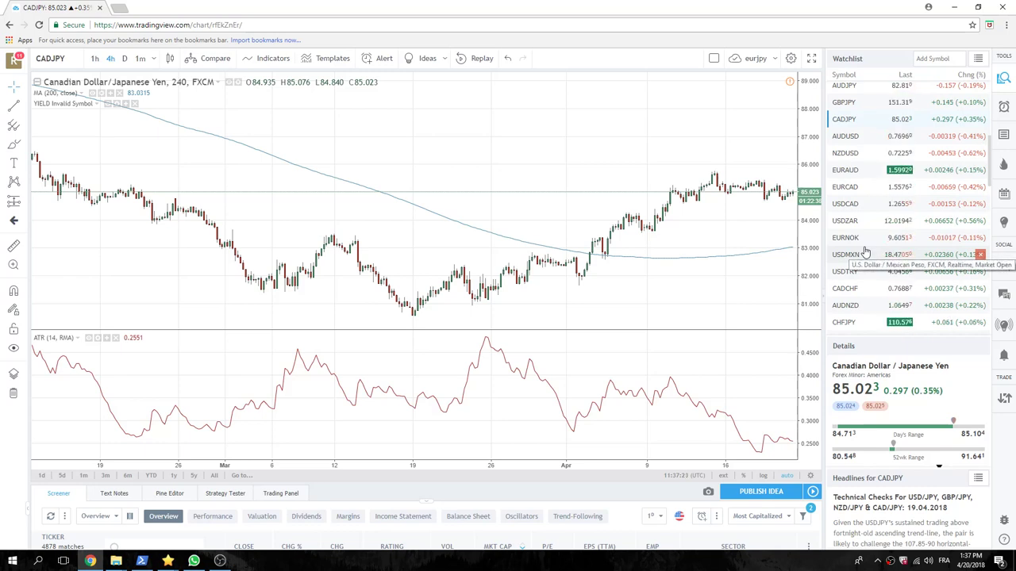
{"action": "scroll", "coordinate": [865, 251], "scroll_direction": "down", "scroll_amount": 2}
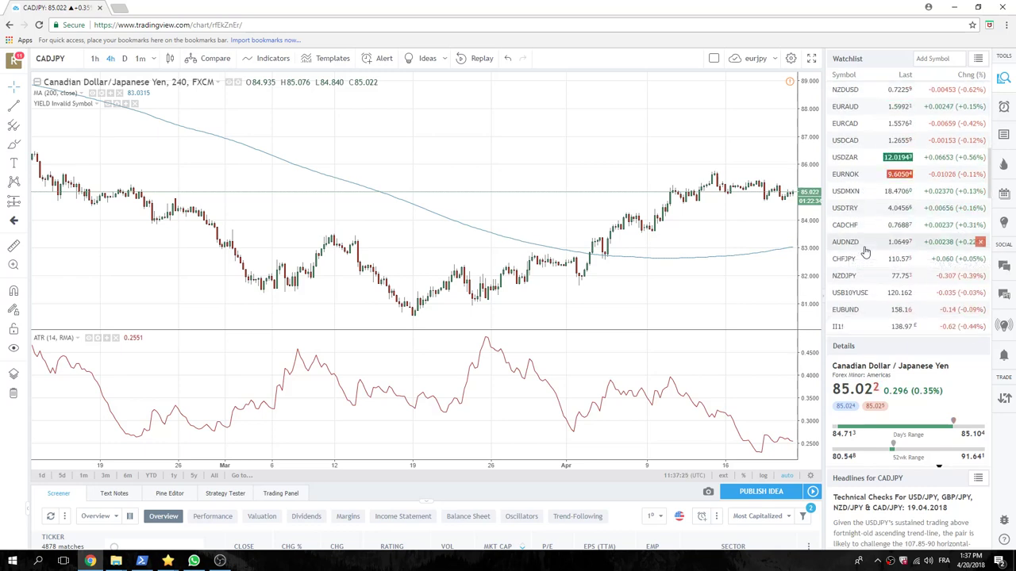
- View USDCAD on the daily (D) timeframe, then switch the chart to EURCAD
{"action": "left_click", "coordinate": [855, 143]}
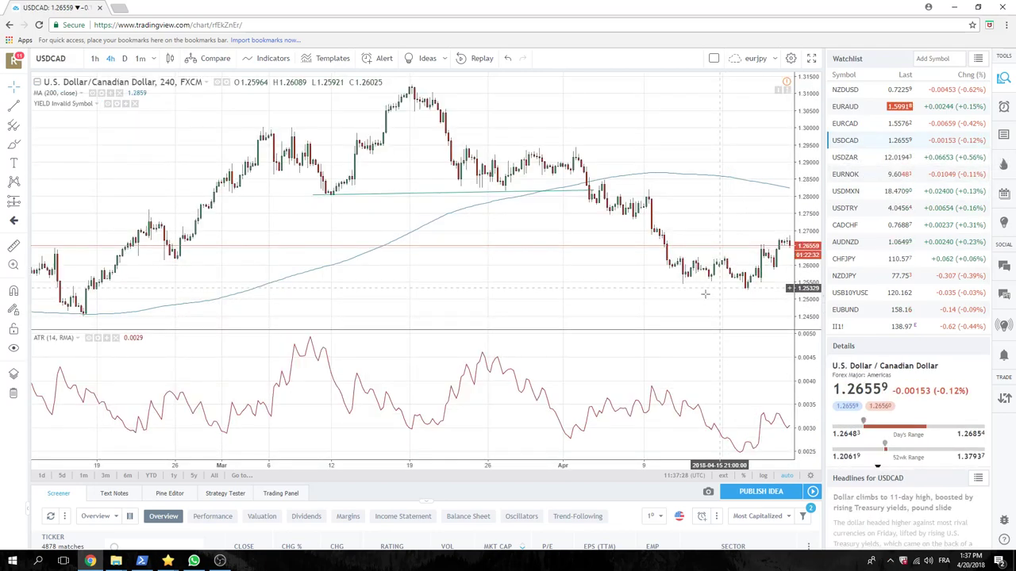
{"action": "left_click", "coordinate": [124, 59]}
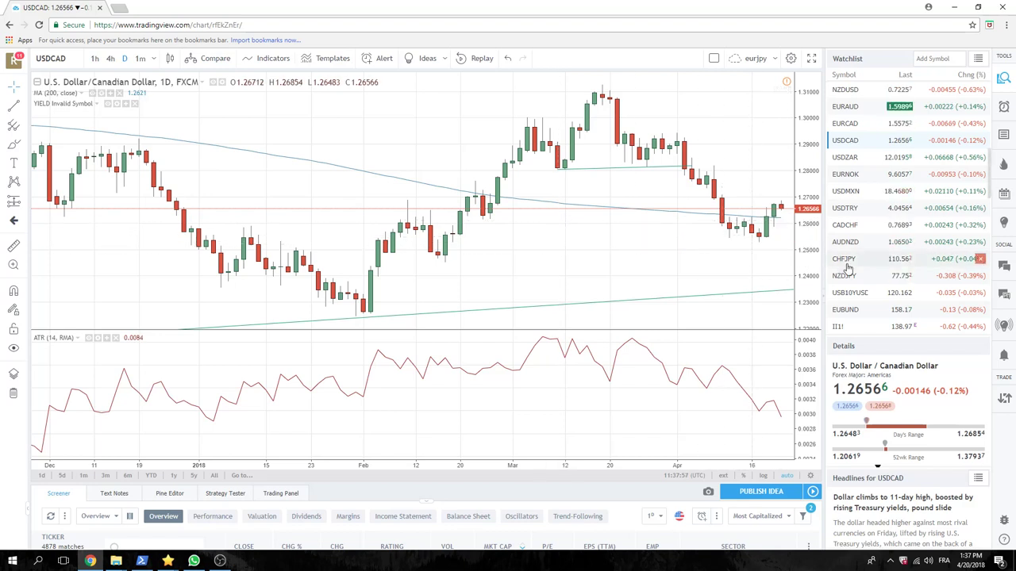
{"action": "left_click", "coordinate": [857, 122]}
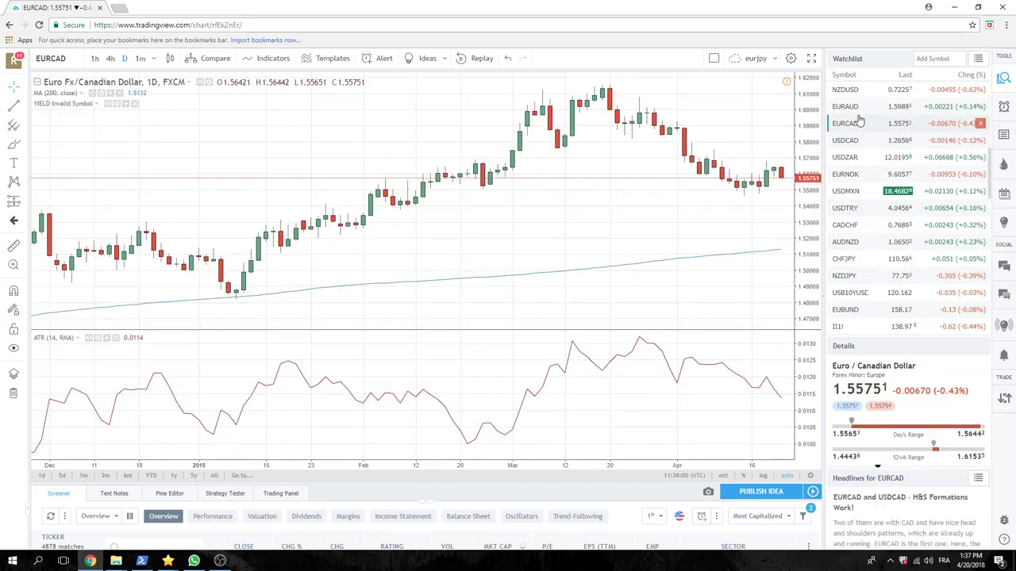
- View EURCAD on the 1h interval, zoomed in, then on the 4h interval
{"action": "left_click", "coordinate": [94, 58]}
{"action": "scroll", "coordinate": [256, 182], "scroll_direction": "down", "scroll_amount": 5}
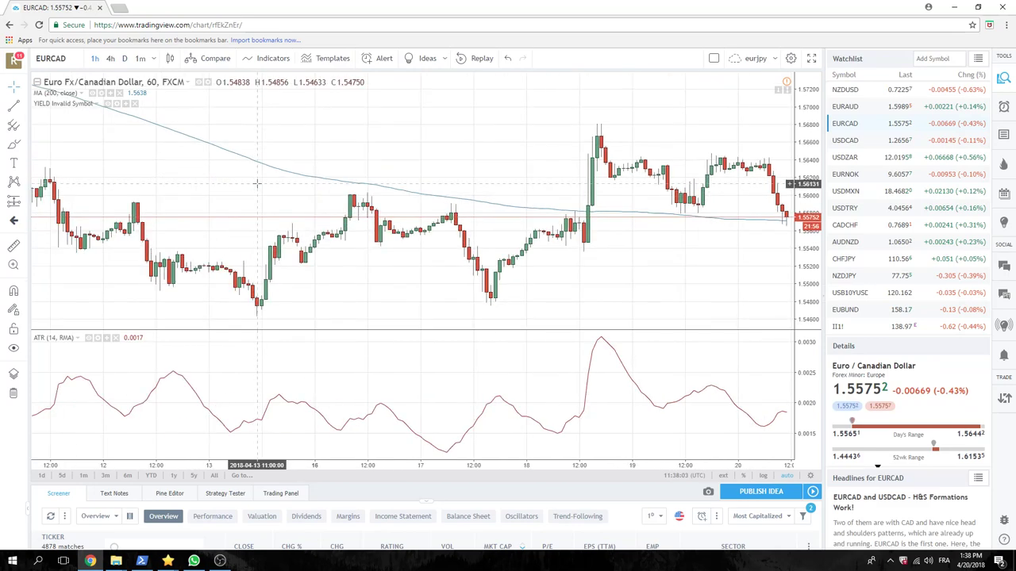
{"action": "scroll", "coordinate": [250, 179], "scroll_direction": "up", "scroll_amount": 3}
{"action": "scroll", "coordinate": [256, 183], "scroll_direction": "up", "scroll_amount": 3}
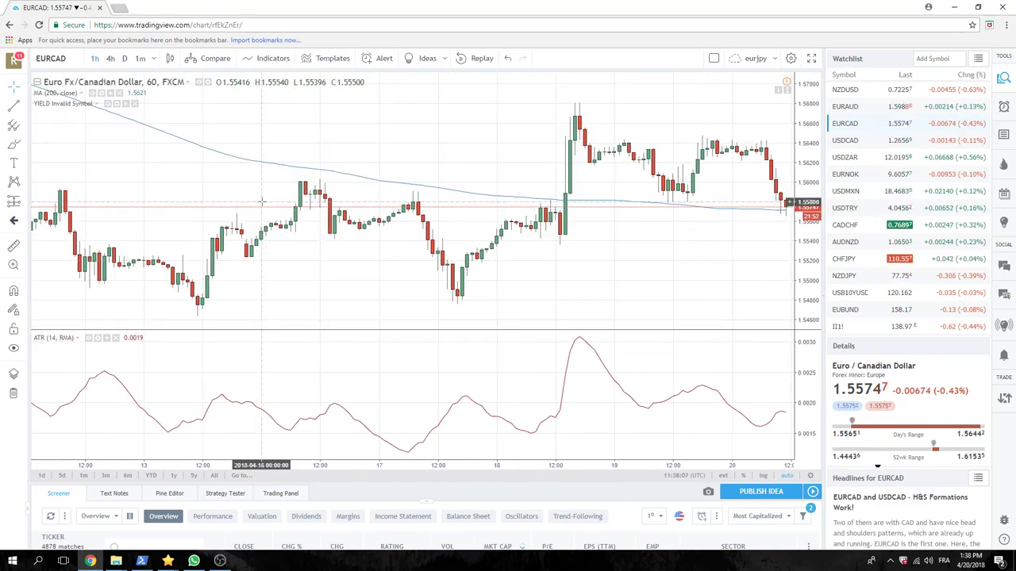
{"action": "left_click", "coordinate": [110, 58]}
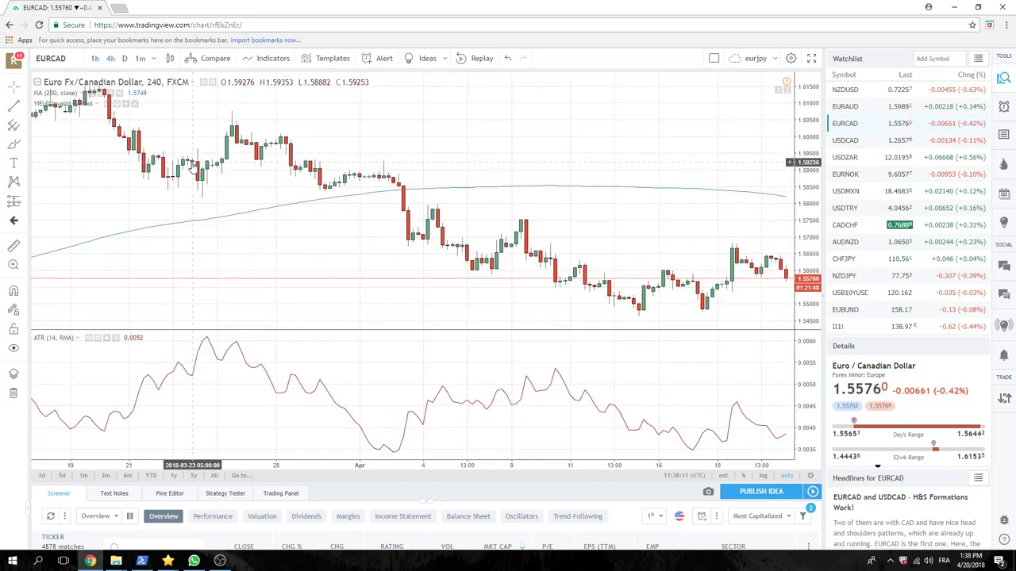
- Switch to the CADCHF 4-hour chart and zoom out to see more history
{"action": "left_click", "coordinate": [853, 224]}
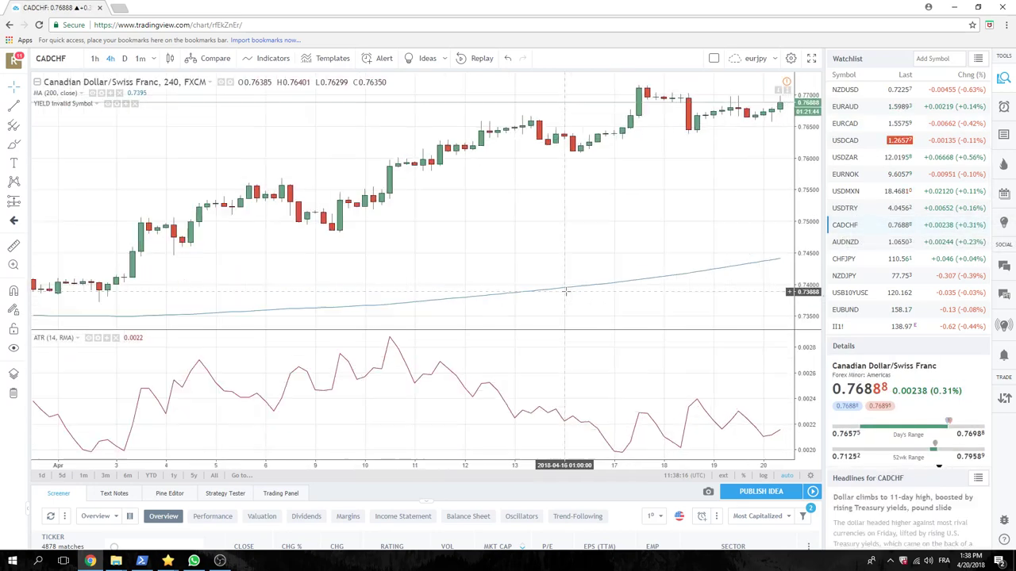
{"action": "scroll", "coordinate": [565, 292], "scroll_direction": "down", "scroll_amount": 3}
{"action": "scroll", "coordinate": [538, 289], "scroll_direction": "up", "scroll_amount": 5}
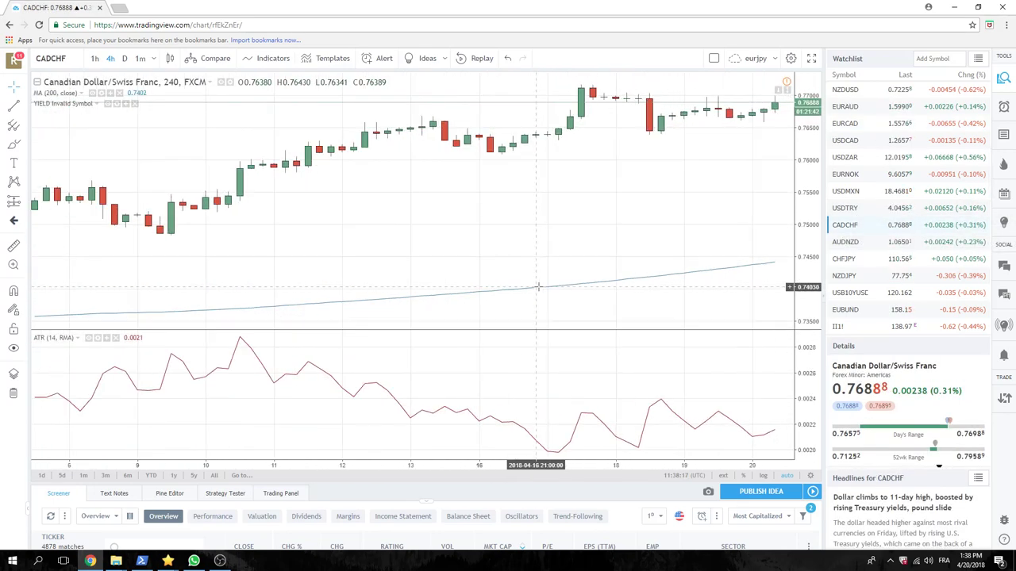
{"action": "scroll", "coordinate": [496, 197], "scroll_direction": "down", "scroll_amount": 2}
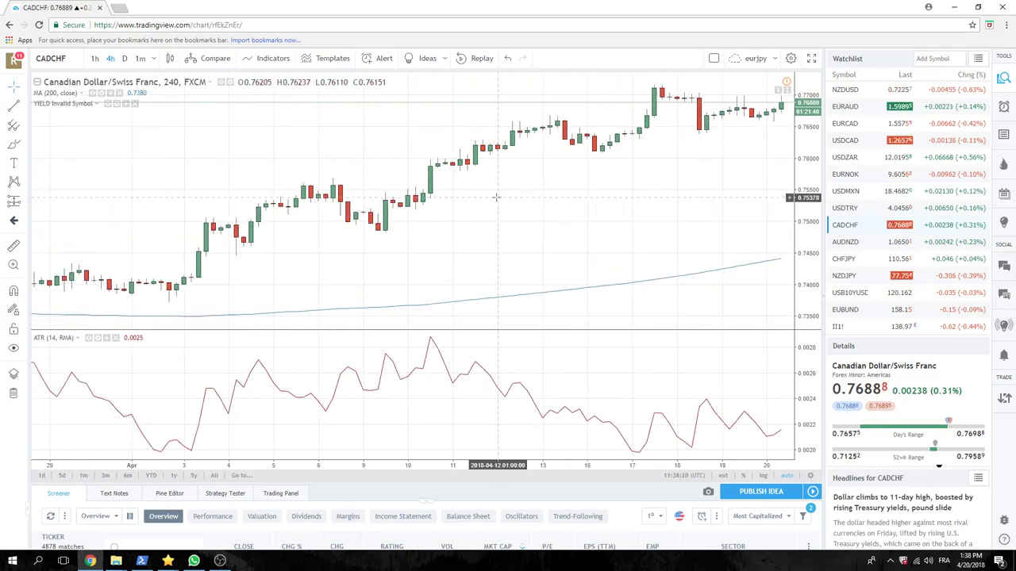
{"action": "scroll", "coordinate": [496, 196], "scroll_direction": "down", "scroll_amount": 2}
{"action": "scroll", "coordinate": [494, 197], "scroll_direction": "down", "scroll_amount": 2}
{"action": "scroll", "coordinate": [493, 198], "scroll_direction": "down", "scroll_amount": 1}
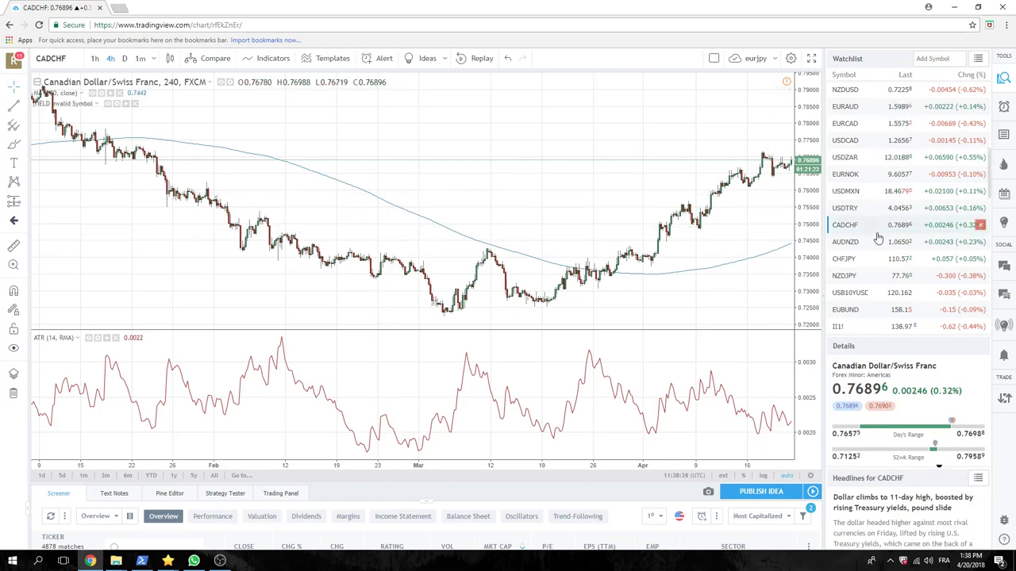
{"action": "scroll", "coordinate": [873, 245], "scroll_direction": "up", "scroll_amount": 5}
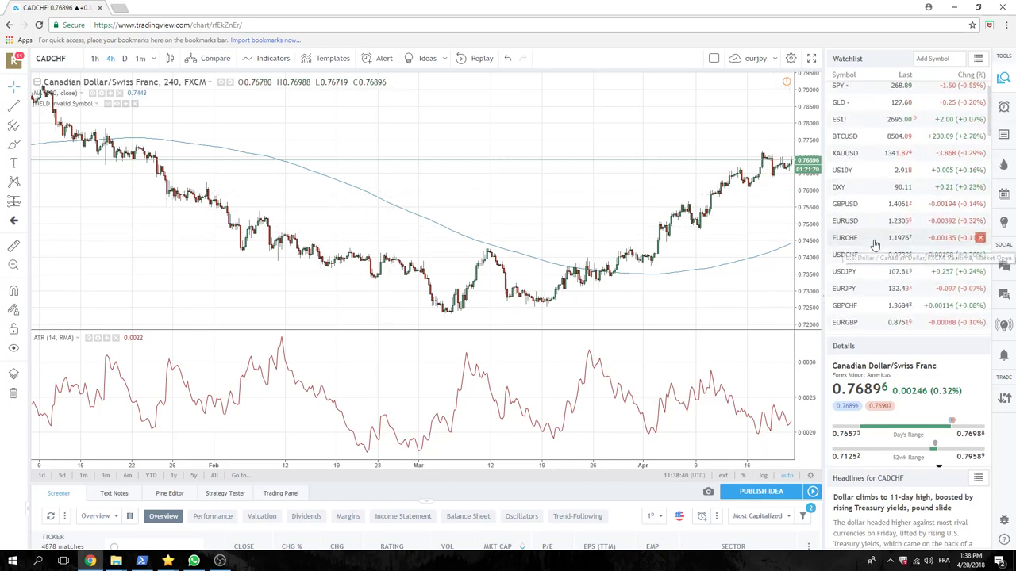
- Open the ES1! chart zoomed in, then switch to Coinbase BTCUSD on 4-hour
{"action": "left_click", "coordinate": [869, 140]}
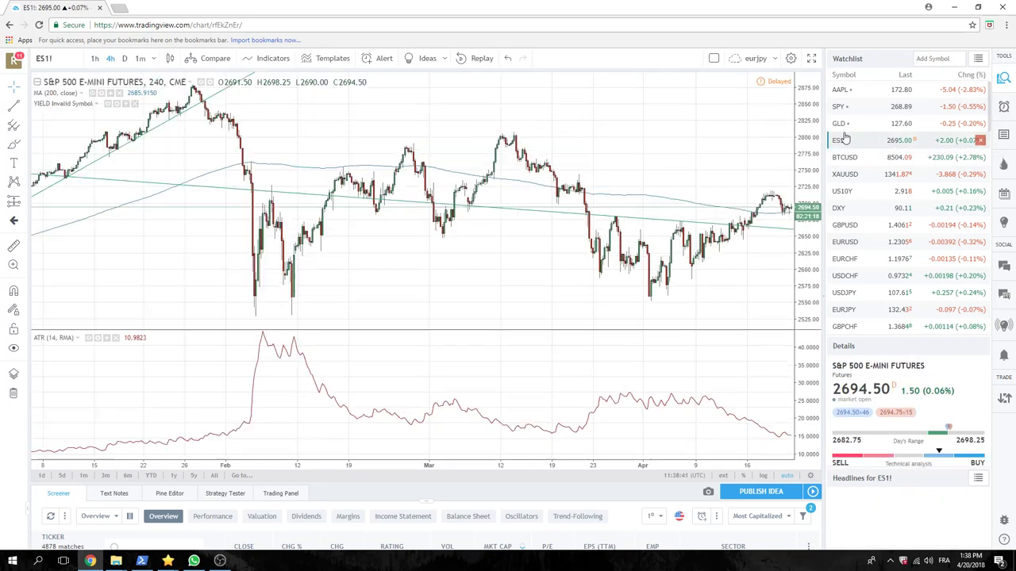
{"action": "scroll", "coordinate": [578, 175], "scroll_direction": "up", "scroll_amount": 2}
{"action": "scroll", "coordinate": [578, 175], "scroll_direction": "up", "scroll_amount": 2}
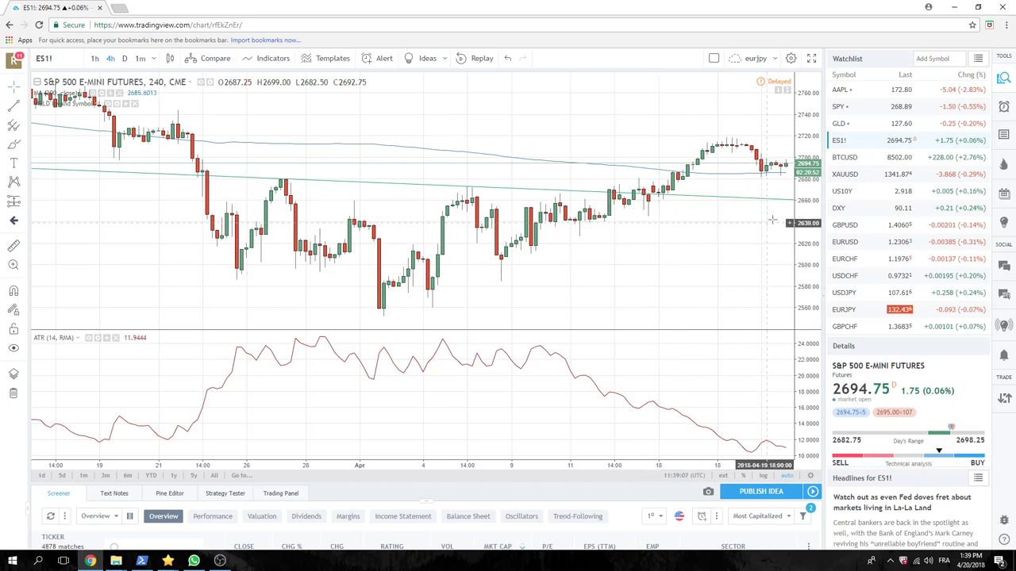
{"action": "left_click", "coordinate": [845, 158]}
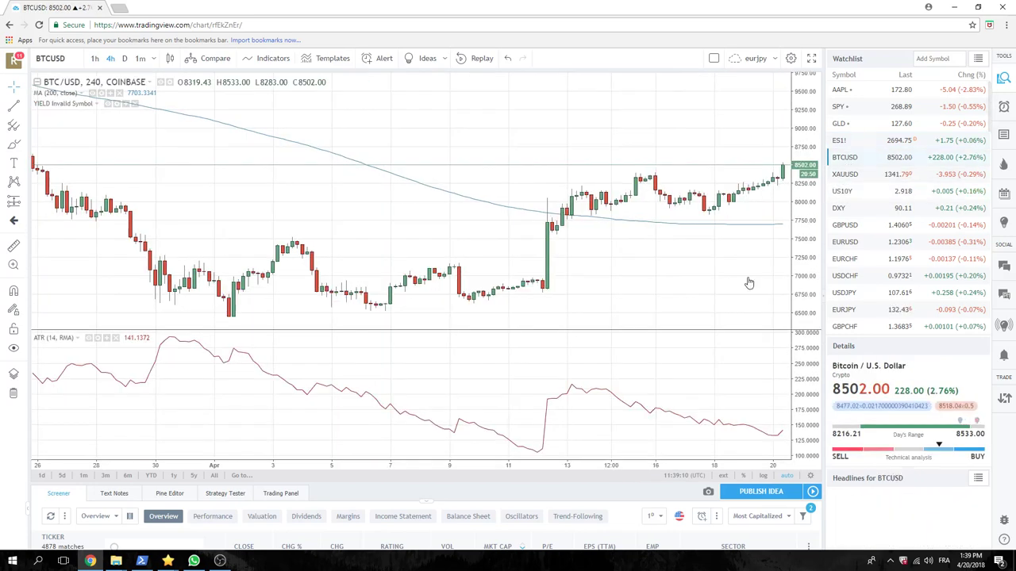
- Zoom BTCUSD out to the February–April range, then switch the chart to US10Y
{"action": "scroll", "coordinate": [749, 283], "scroll_direction": "down", "scroll_amount": 2}
{"action": "scroll", "coordinate": [699, 288], "scroll_direction": "down", "scroll_amount": 3}
{"action": "scroll", "coordinate": [698, 288], "scroll_direction": "down", "scroll_amount": 2}
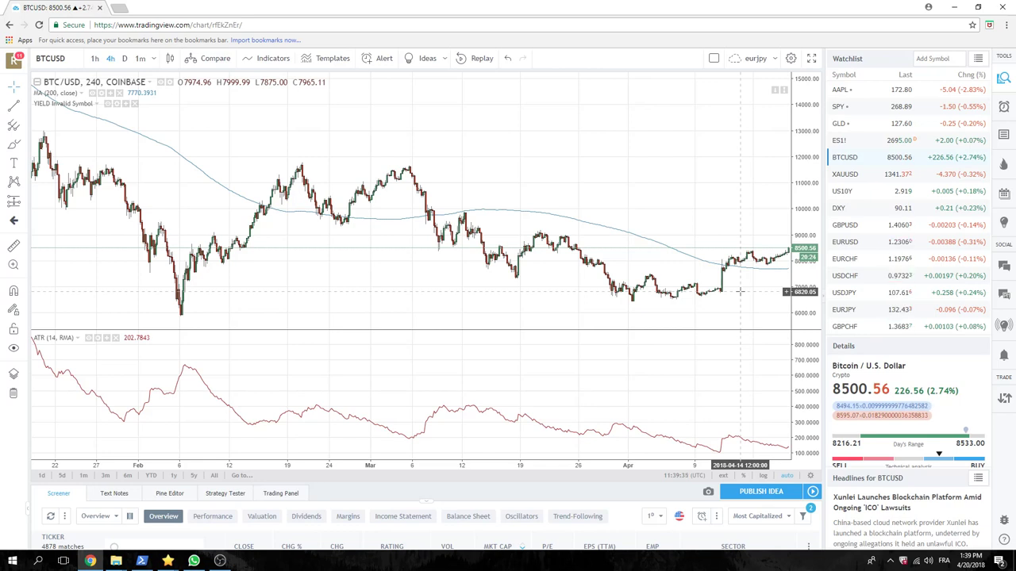
{"action": "scroll", "coordinate": [927, 259], "scroll_direction": "down", "scroll_amount": 5}
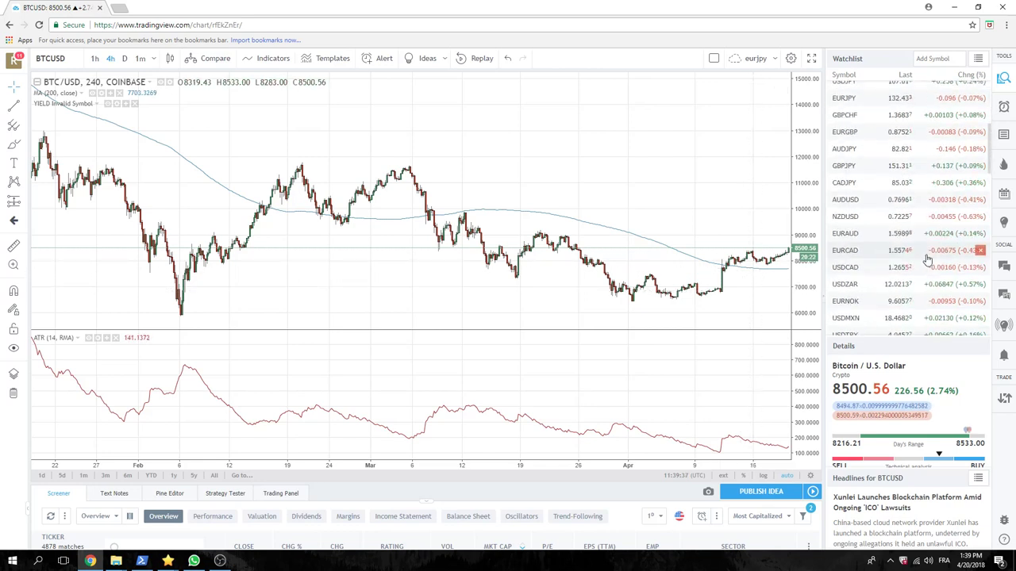
{"action": "scroll", "coordinate": [927, 260], "scroll_direction": "down", "scroll_amount": 2}
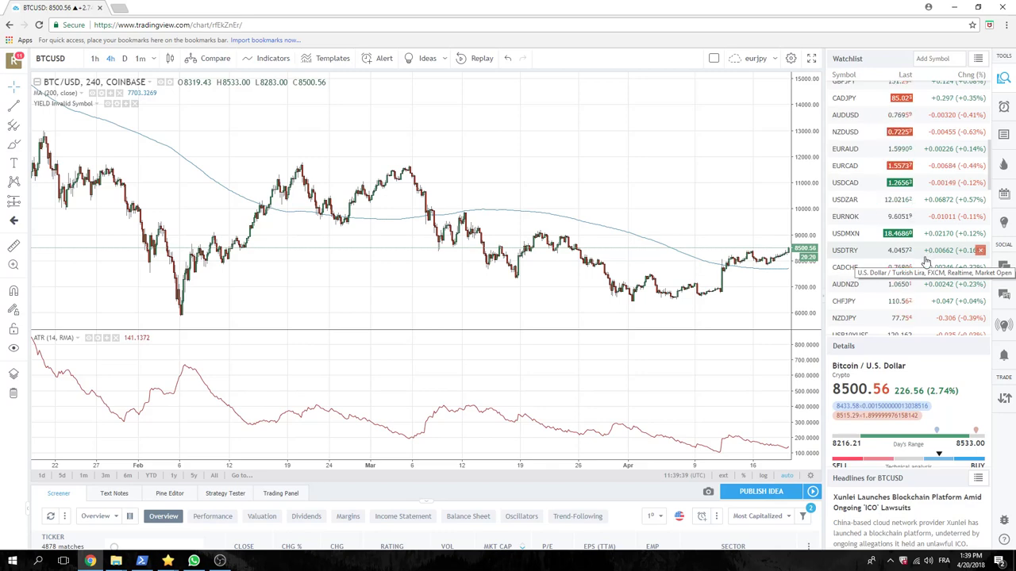
{"action": "scroll", "coordinate": [925, 260], "scroll_direction": "up", "scroll_amount": 3}
{"action": "scroll", "coordinate": [926, 260], "scroll_direction": "up", "scroll_amount": 2}
{"action": "scroll", "coordinate": [925, 261], "scroll_direction": "up", "scroll_amount": 2}
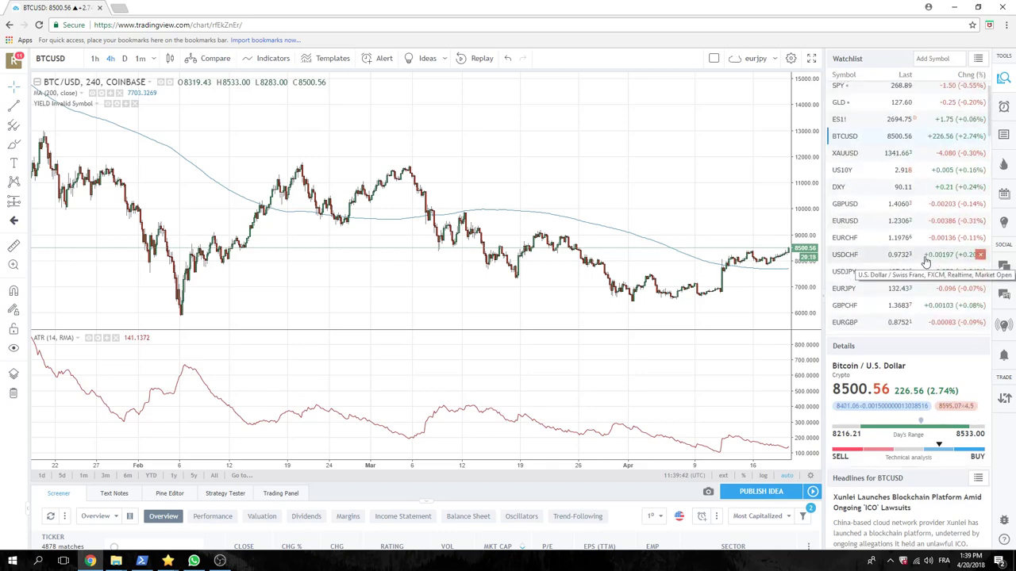
{"action": "scroll", "coordinate": [925, 261], "scroll_direction": "up", "scroll_amount": 1}
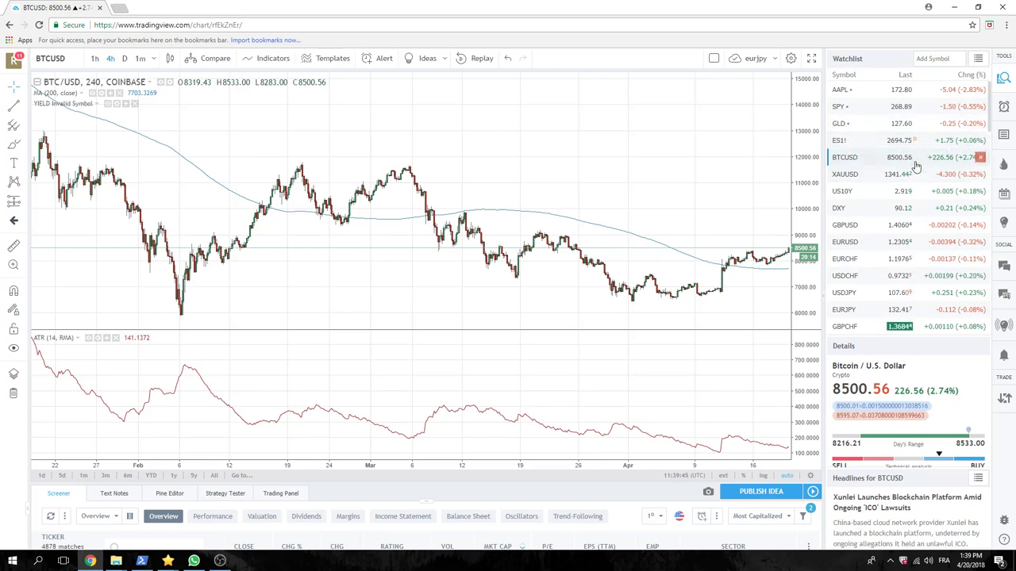
{"action": "left_click", "coordinate": [851, 192]}
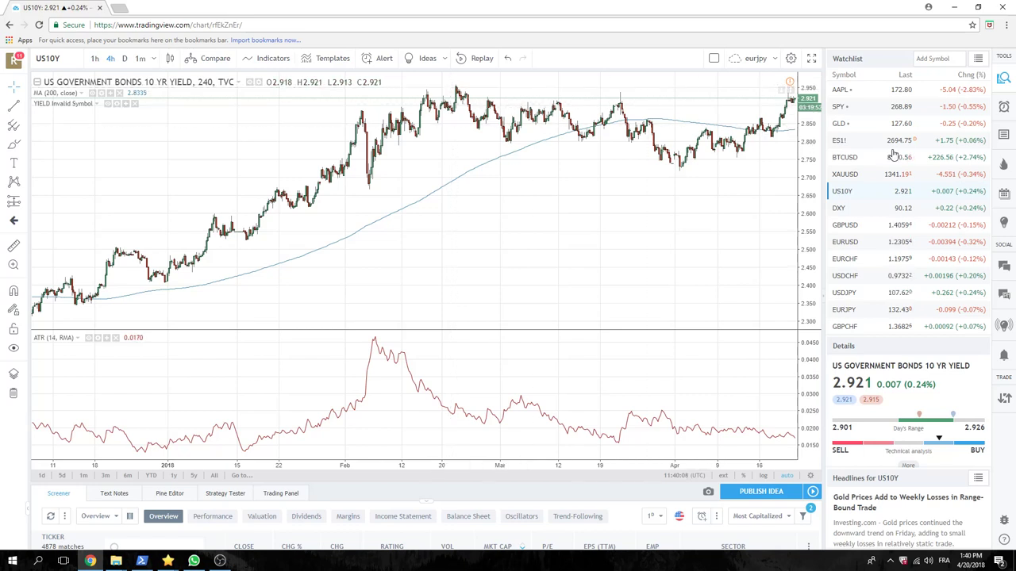
- Find USDMXN further down the watchlist and open its chart
{"action": "scroll", "coordinate": [870, 163], "scroll_direction": "down", "scroll_amount": 4}
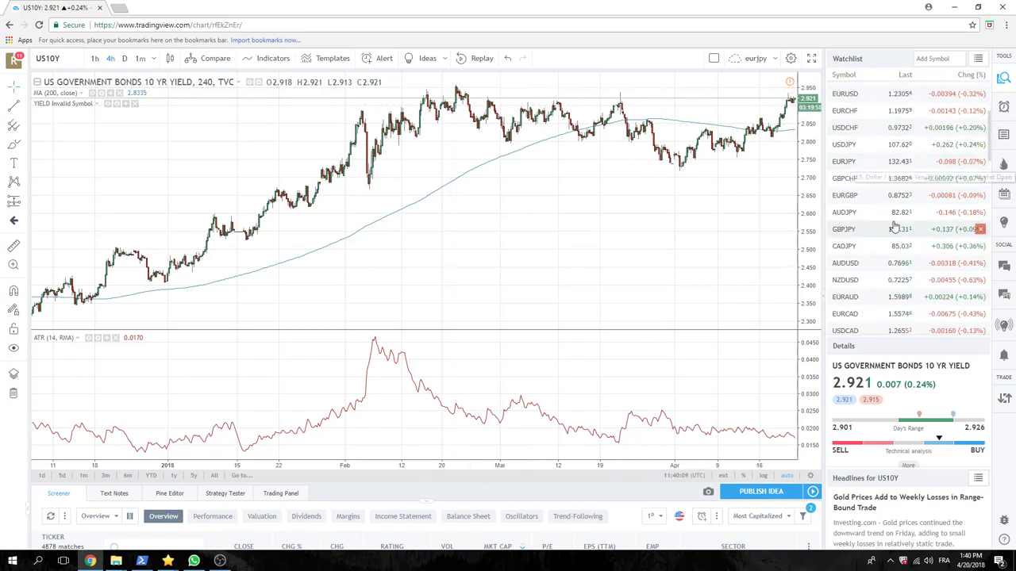
{"action": "scroll", "coordinate": [873, 174], "scroll_direction": "down", "scroll_amount": 1}
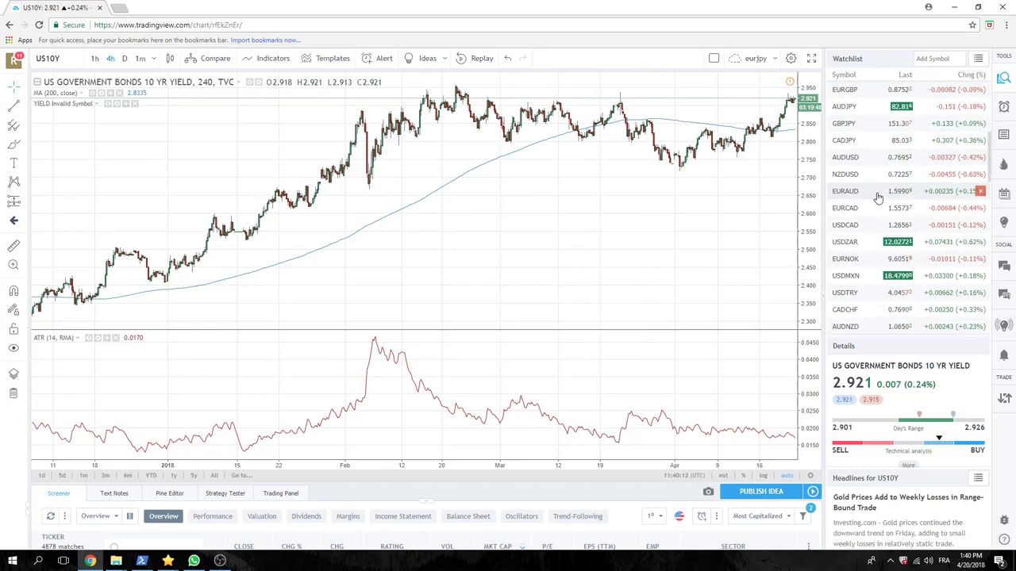
{"action": "scroll", "coordinate": [861, 205], "scroll_direction": "down", "scroll_amount": 3}
{"action": "left_click", "coordinate": [848, 212]}
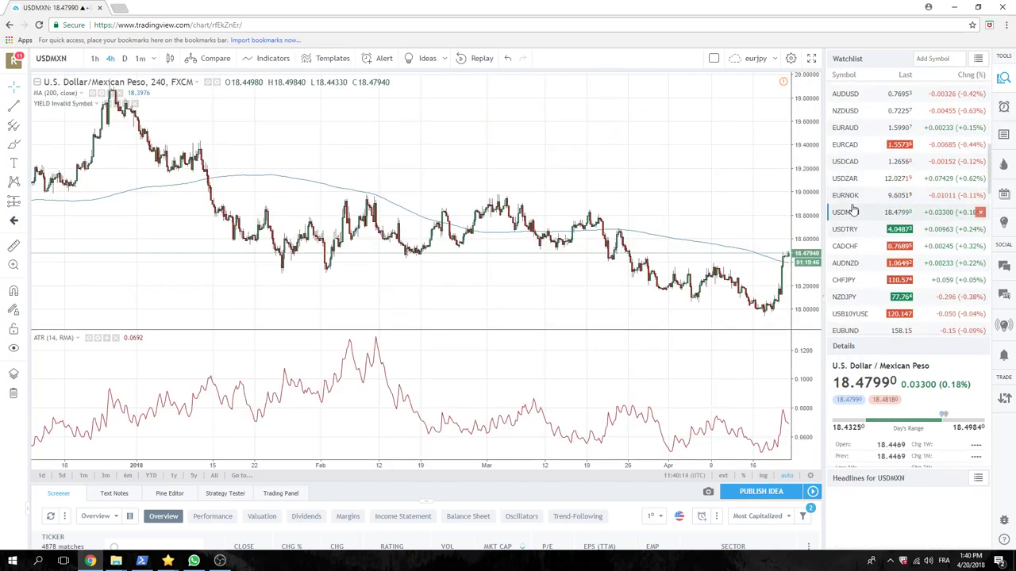
{"action": "scroll", "coordinate": [671, 200], "scroll_direction": "up", "scroll_amount": 4}
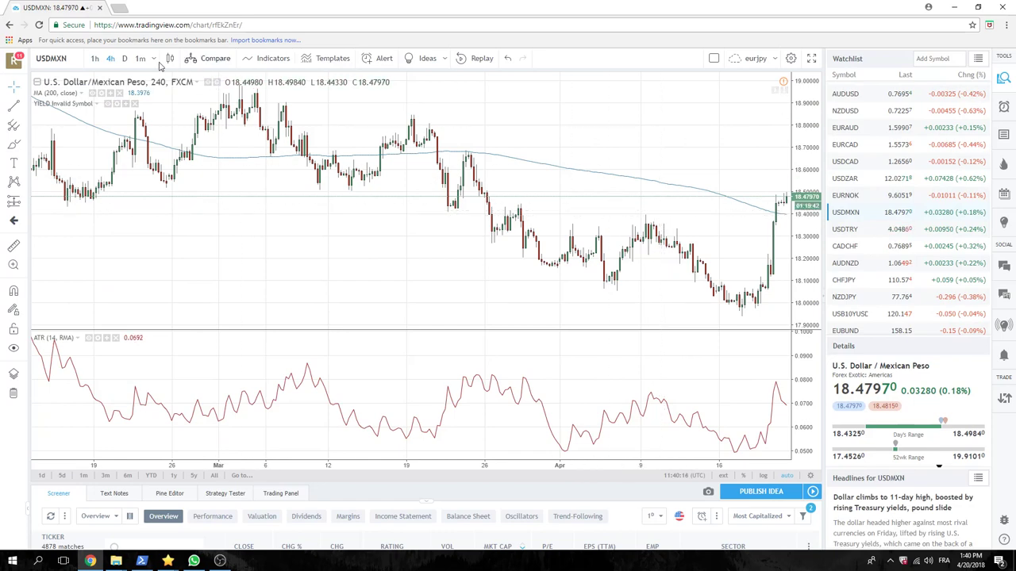
- Switch USDMXN to daily (D) candles and zoom out on the chart
{"action": "left_click", "coordinate": [124, 58]}
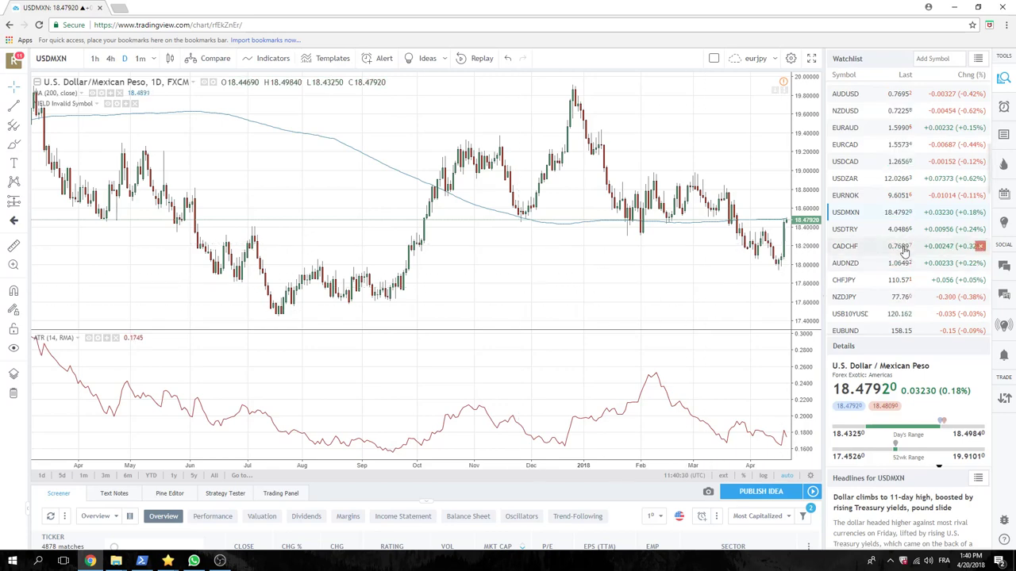
{"action": "scroll", "coordinate": [883, 255], "scroll_direction": "down", "scroll_amount": 2}
{"action": "scroll", "coordinate": [884, 255], "scroll_direction": "down", "scroll_amount": 1}
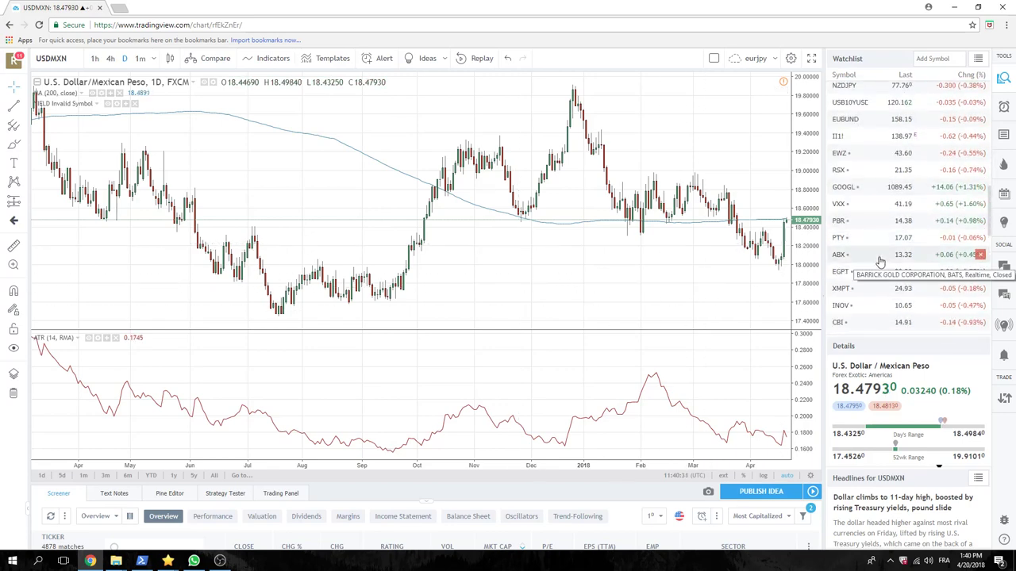
{"action": "scroll", "coordinate": [881, 262], "scroll_direction": "down", "scroll_amount": 1}
{"action": "scroll", "coordinate": [880, 262], "scroll_direction": "down", "scroll_amount": 1}
{"action": "scroll", "coordinate": [881, 264], "scroll_direction": "down", "scroll_amount": 1}
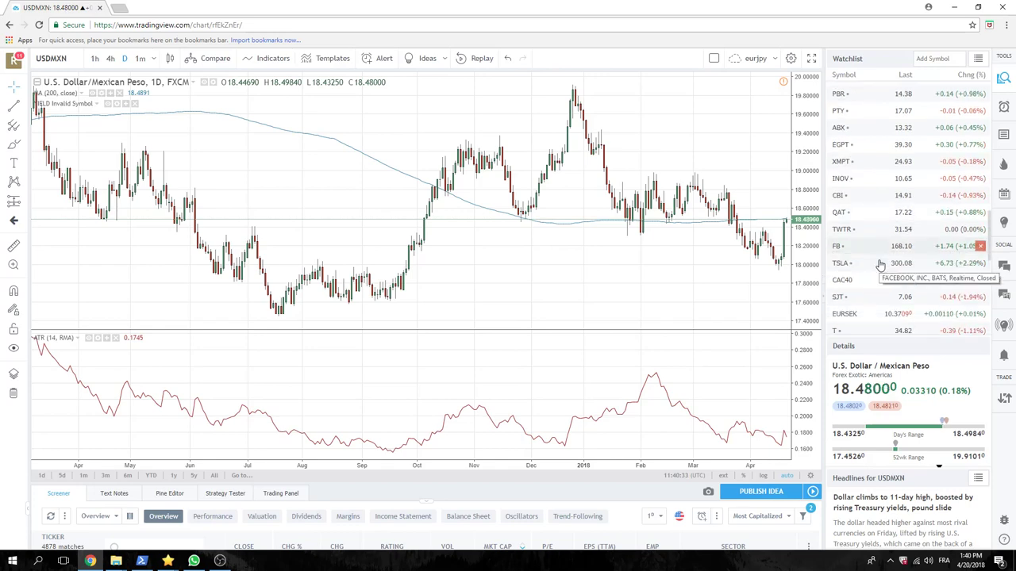
{"action": "scroll", "coordinate": [879, 270], "scroll_direction": "down", "scroll_amount": 1}
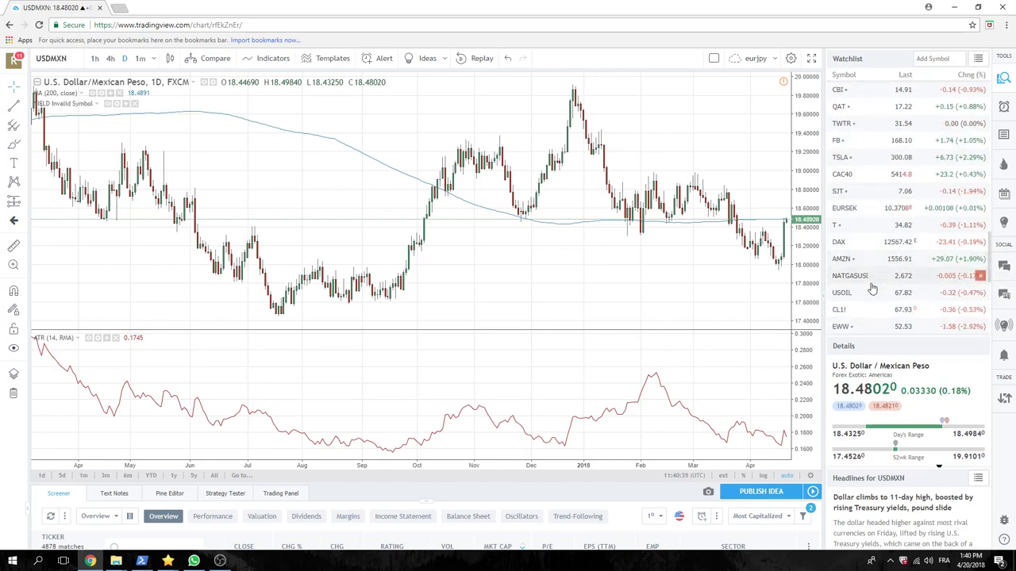
- Open the CL1! crude oil chart and zoom in on the last two months
{"action": "left_click", "coordinate": [864, 312]}
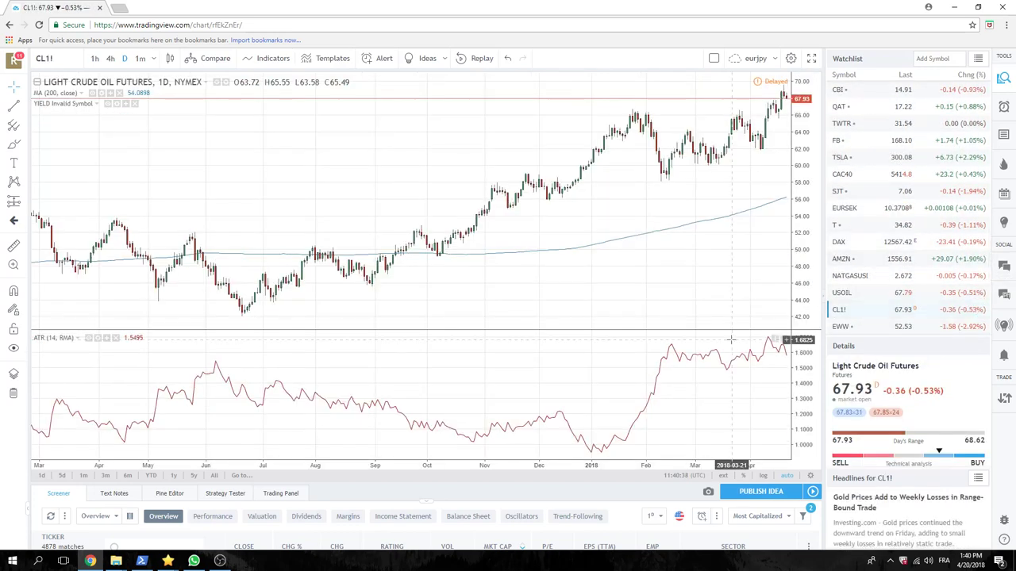
{"action": "scroll", "coordinate": [689, 303], "scroll_direction": "up", "scroll_amount": 3}
{"action": "scroll", "coordinate": [689, 303], "scroll_direction": "up", "scroll_amount": 2}
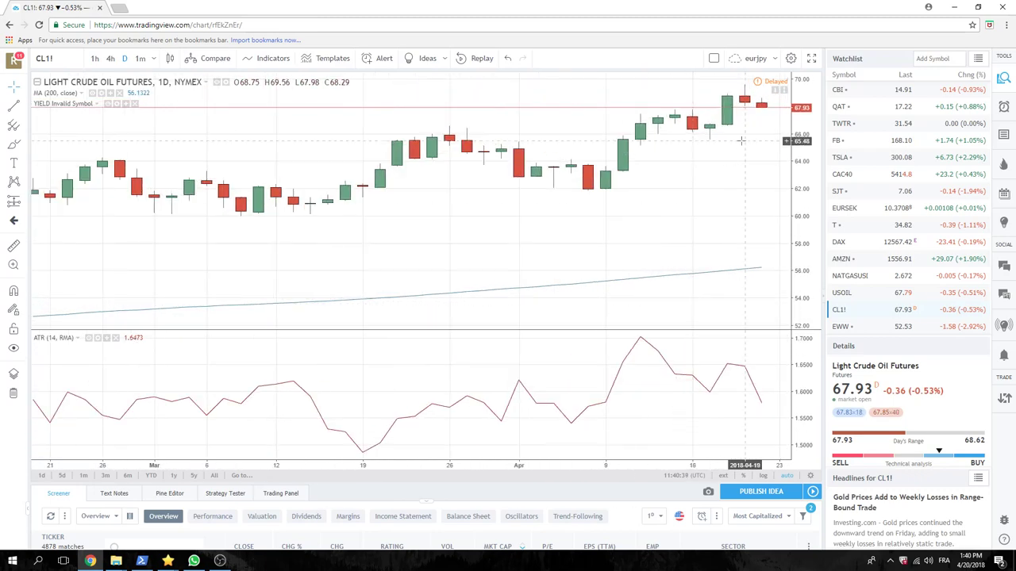